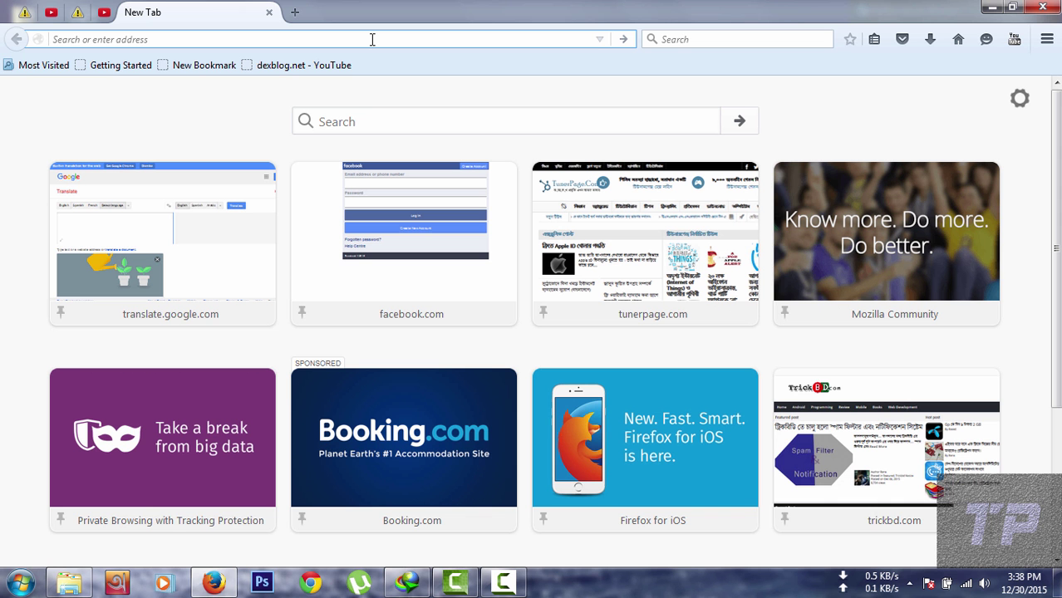
- Search Google for "dll files" and open the DLL-files.com website from the results
{"action": "type", "text": "google.com/"}
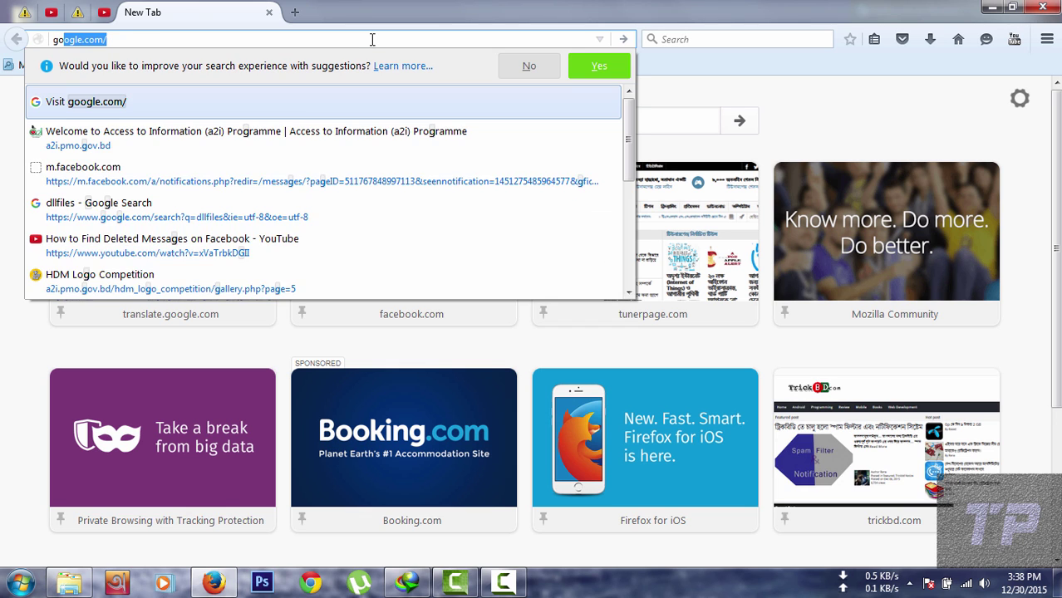
{"action": "key", "text": "Return"}
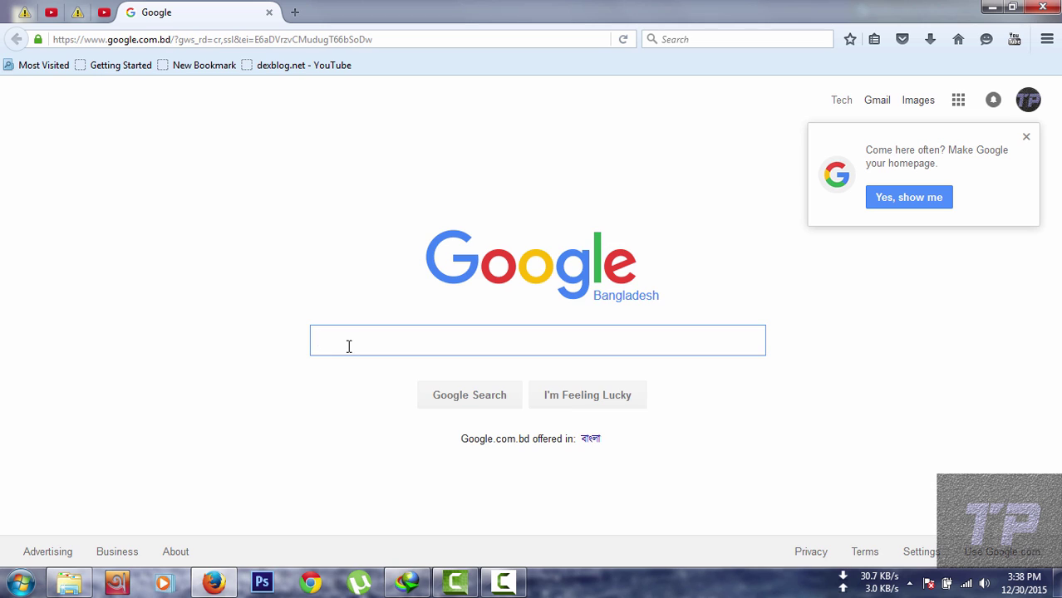
{"action": "type", "text": "dll"}
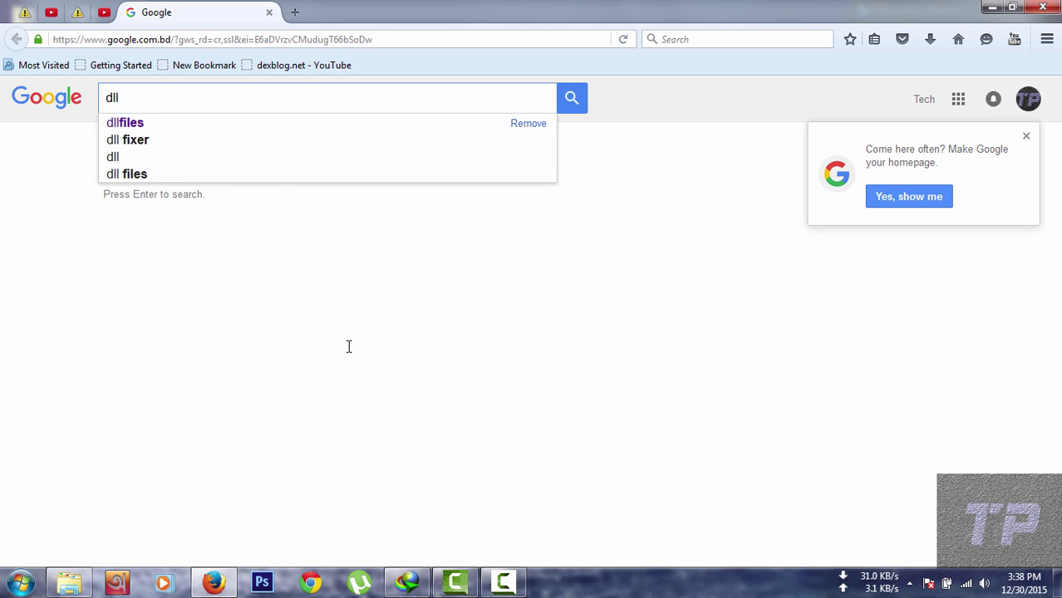
{"action": "left_click", "coordinate": [177, 125]}
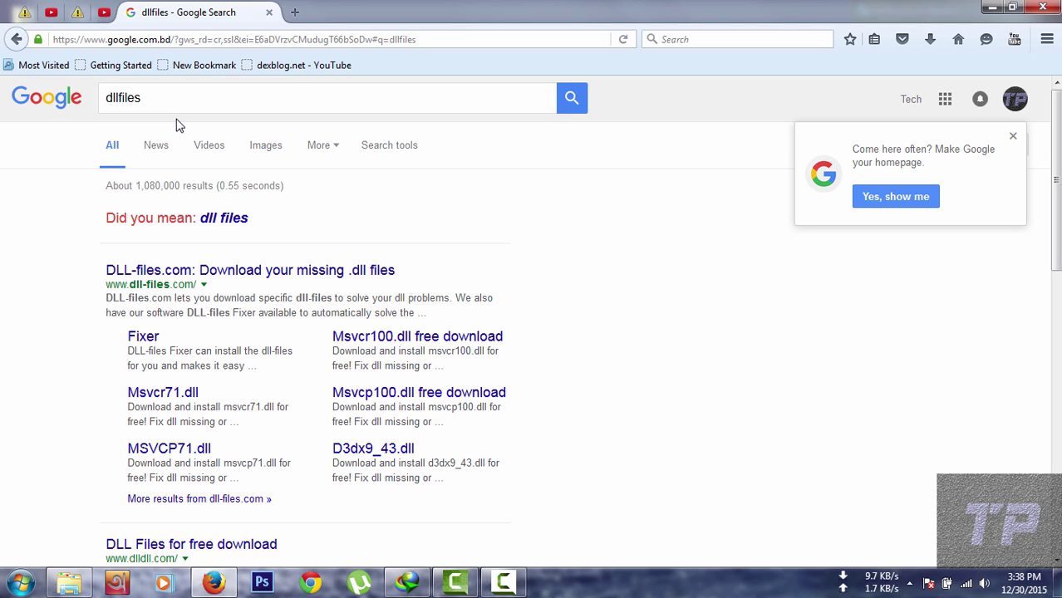
{"action": "left_click", "coordinate": [230, 222]}
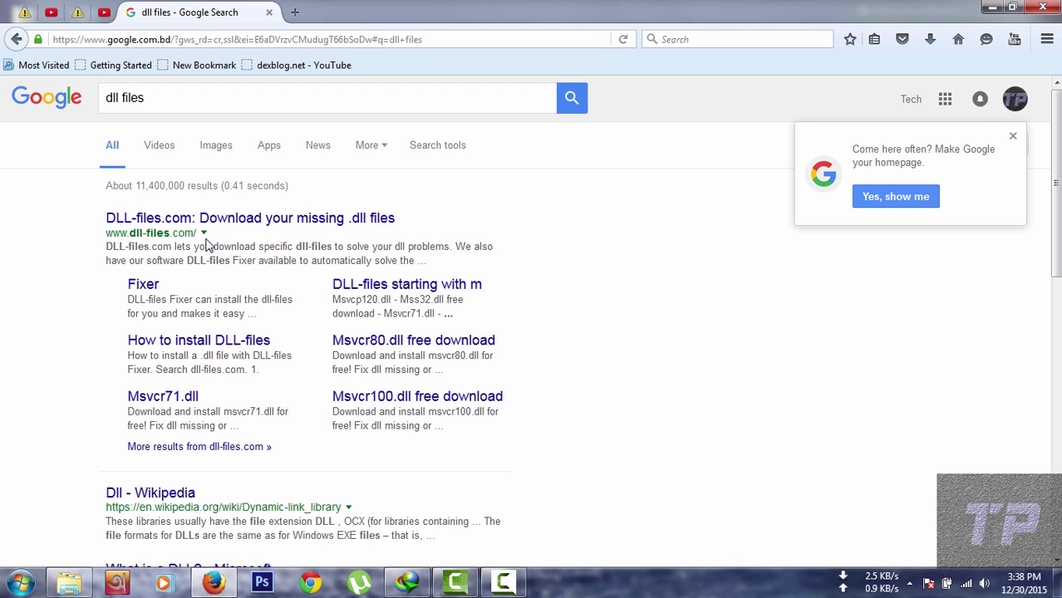
{"action": "left_click", "coordinate": [268, 219]}
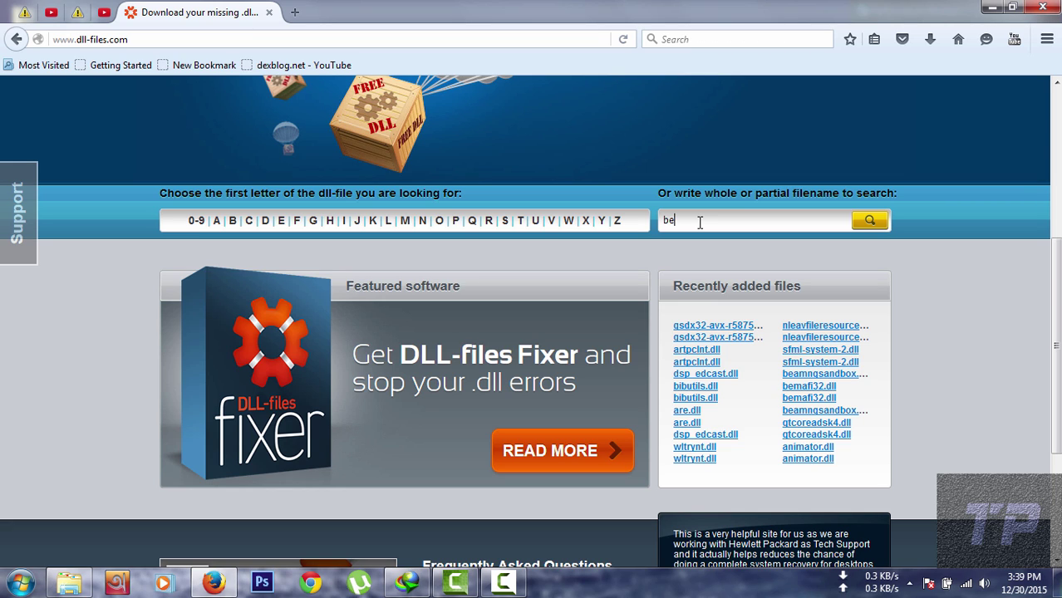
- Search the DLL-files.com site for the file bemafi32.dll
{"action": "type", "text": "f"}
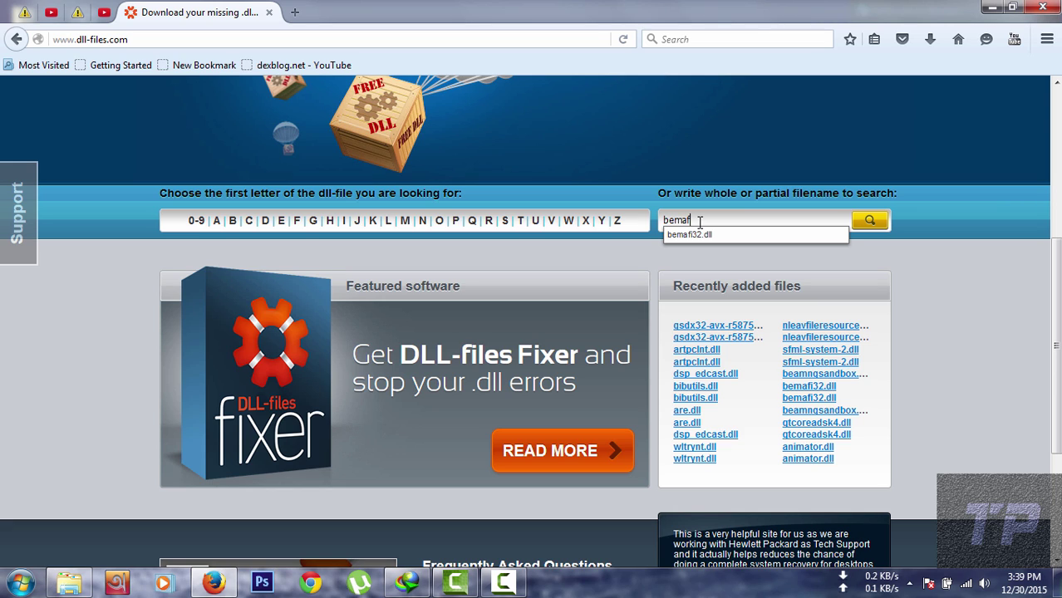
{"action": "type", "text": "i32.dll"}
{"action": "key", "text": "Return"}
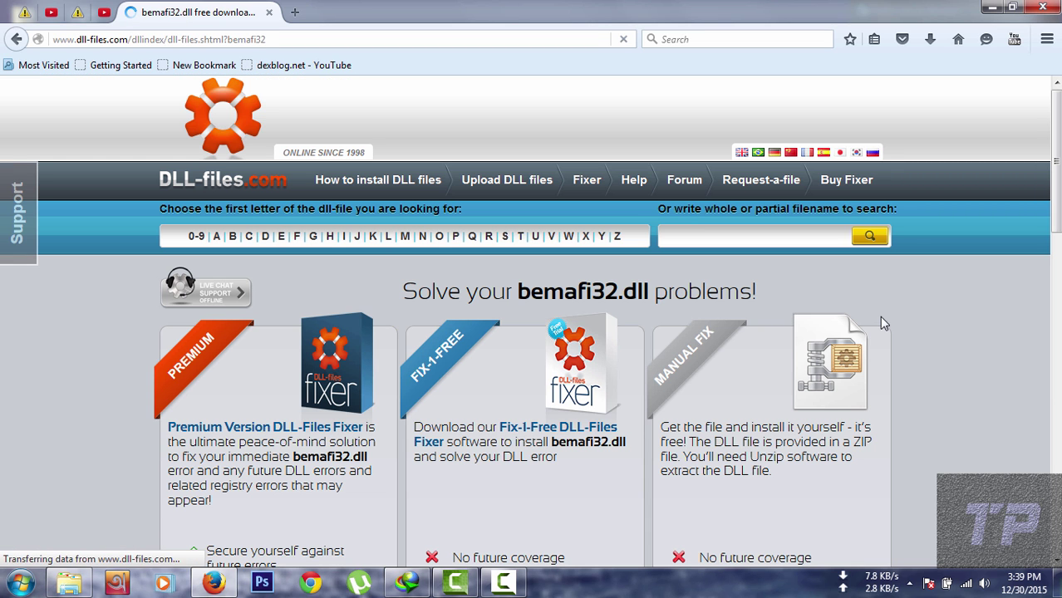
- Download the 32bit 7.0.0.0 version of bemafi32.dll as a ZIP file for manual installation
{"action": "left_click_drag", "start_coordinate": [1056, 188], "coordinate": [1058, 346]}
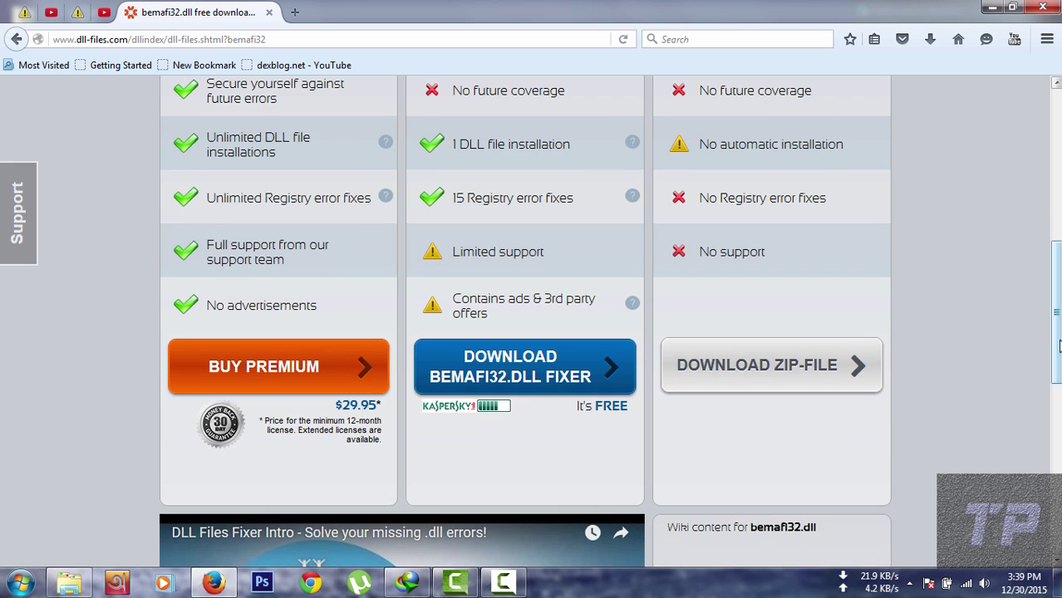
{"action": "left_click", "coordinate": [766, 365]}
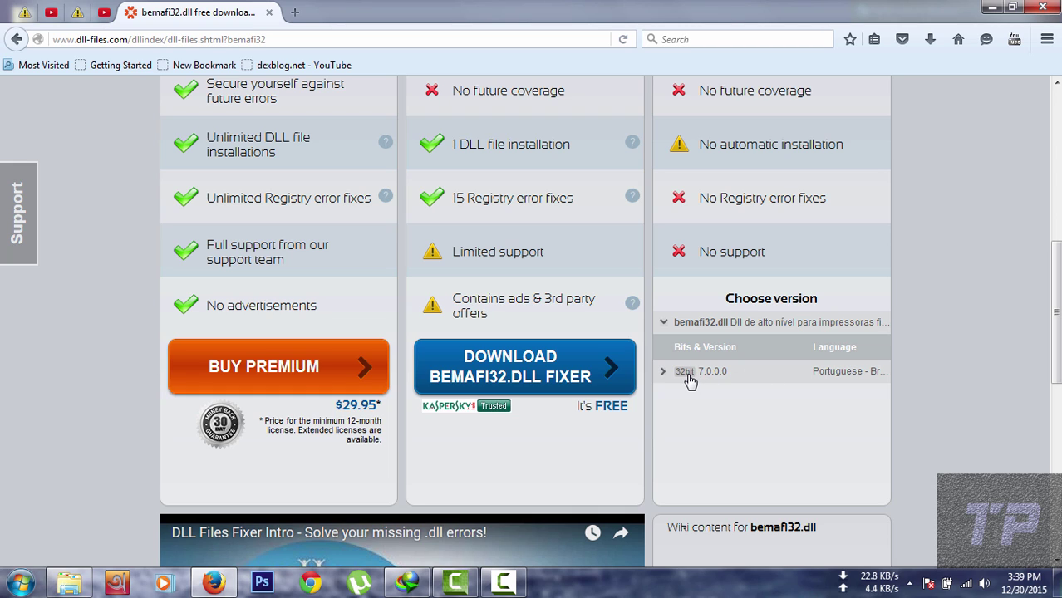
{"action": "left_click", "coordinate": [704, 378]}
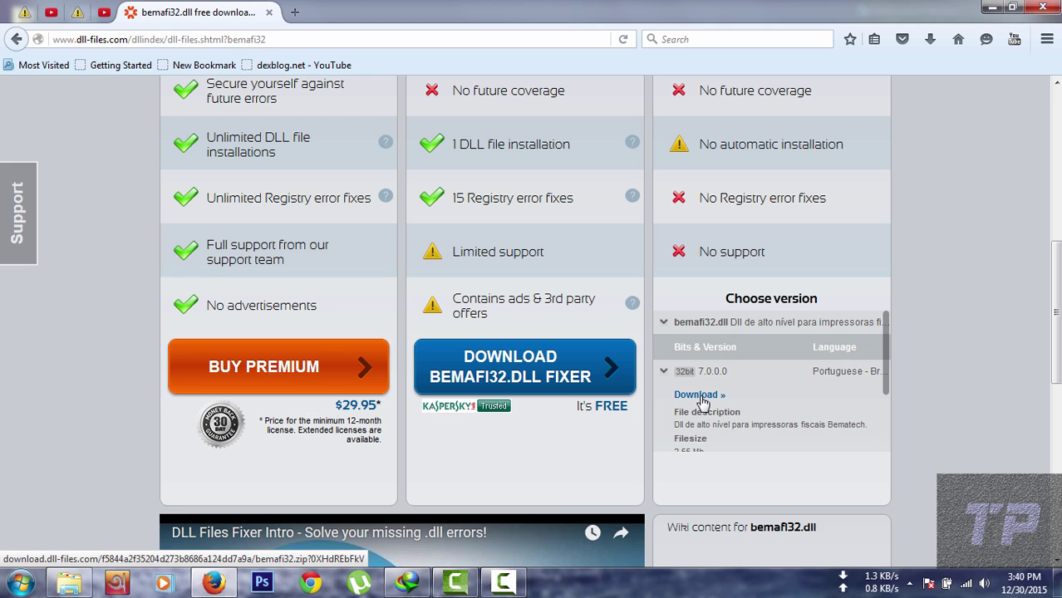
{"action": "left_click", "coordinate": [698, 396]}
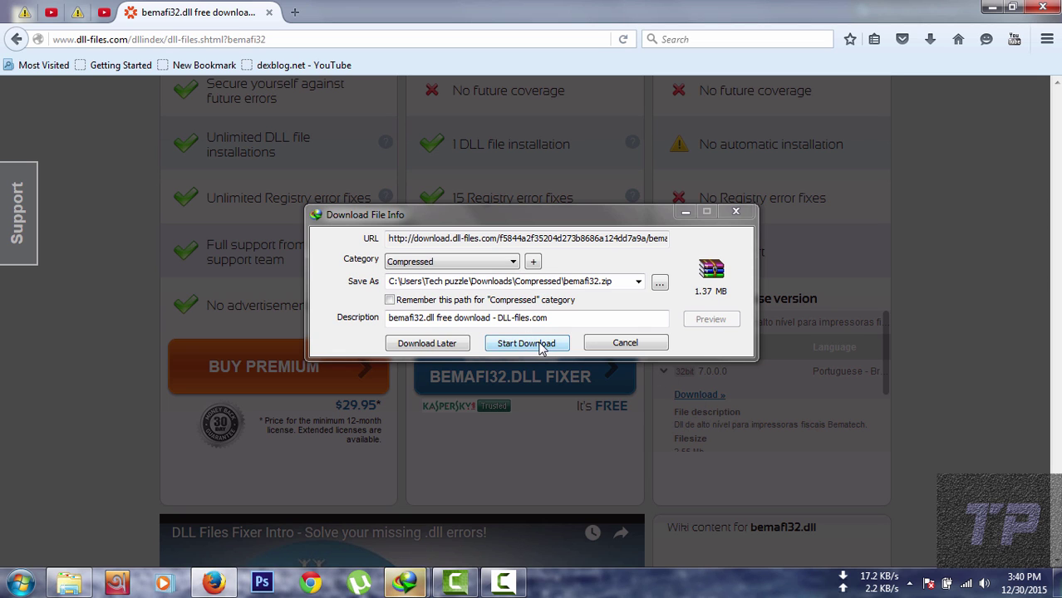
{"action": "left_click", "coordinate": [538, 345]}
{"action": "left_click", "coordinate": [586, 324]}
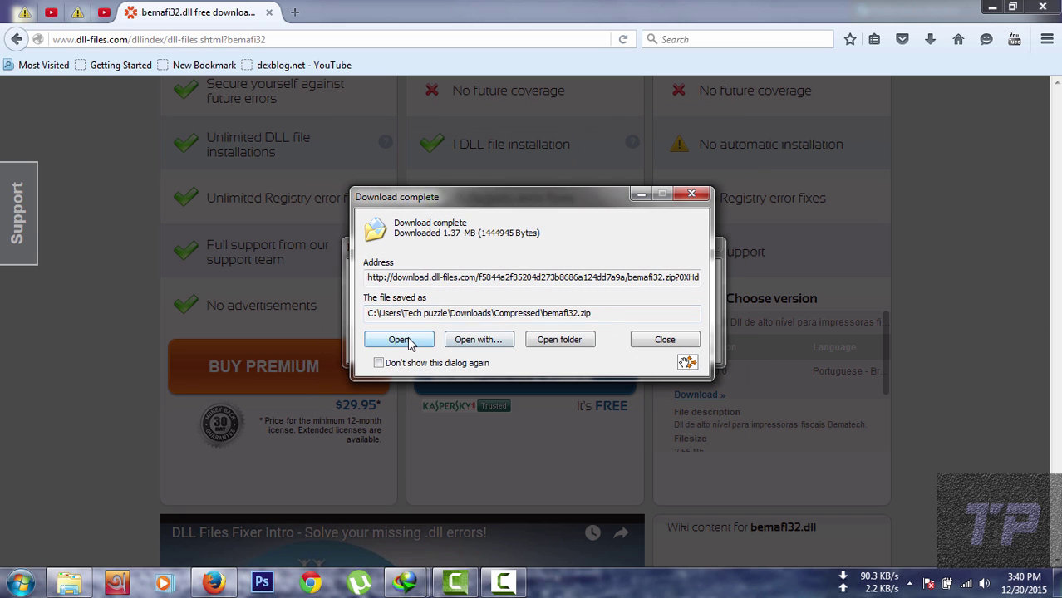
- Open the downloaded bemafi32.zip archive and extract BemaFI32.dll to the desktop
{"action": "left_click", "coordinate": [407, 341]}
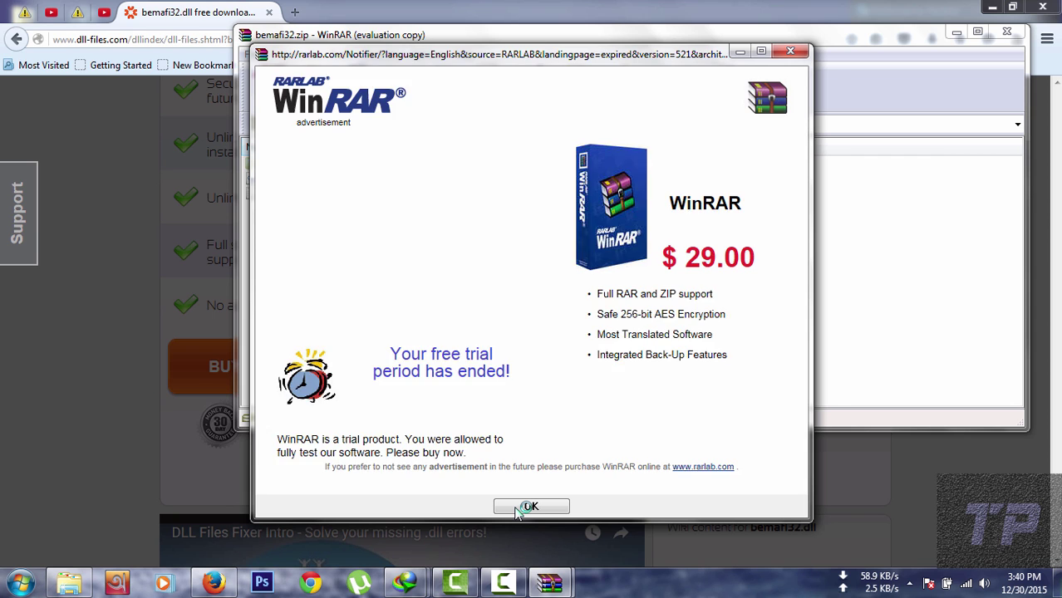
{"action": "left_click", "coordinate": [518, 508]}
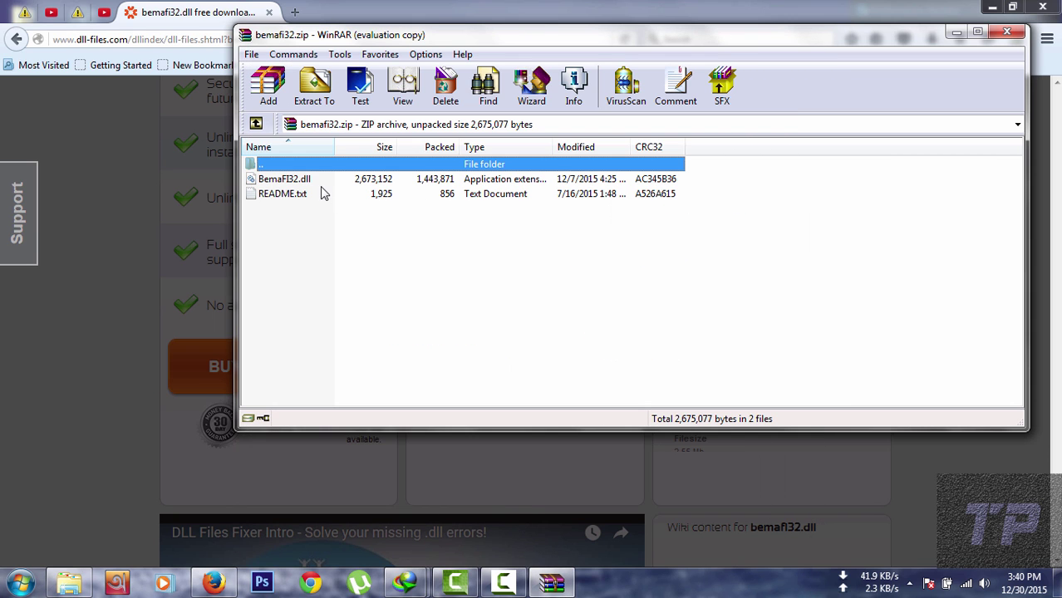
{"action": "left_click", "coordinate": [992, 6]}
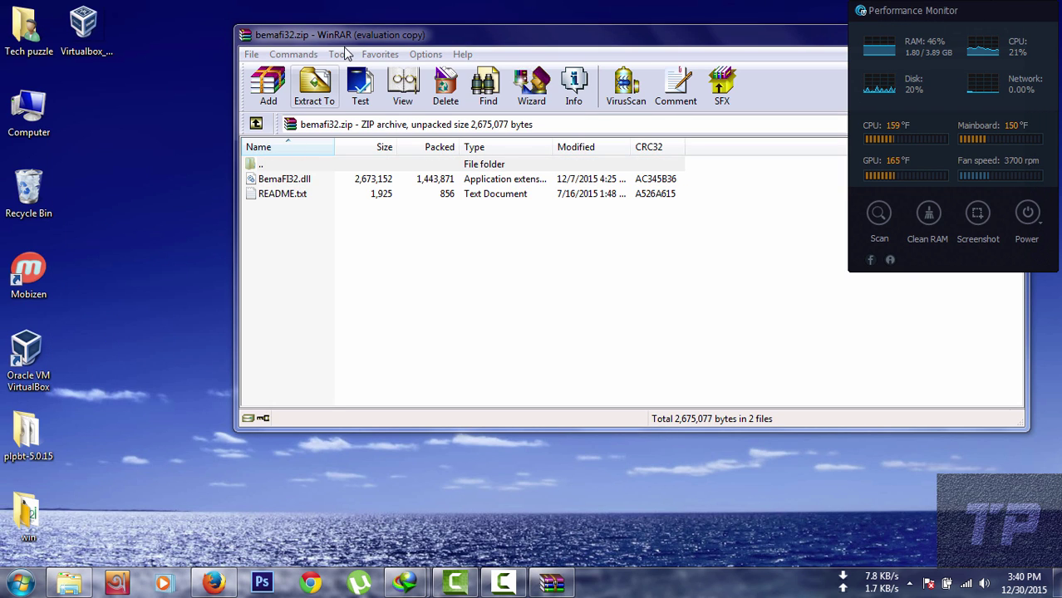
{"action": "left_click_drag", "start_coordinate": [359, 40], "coordinate": [298, 34]}
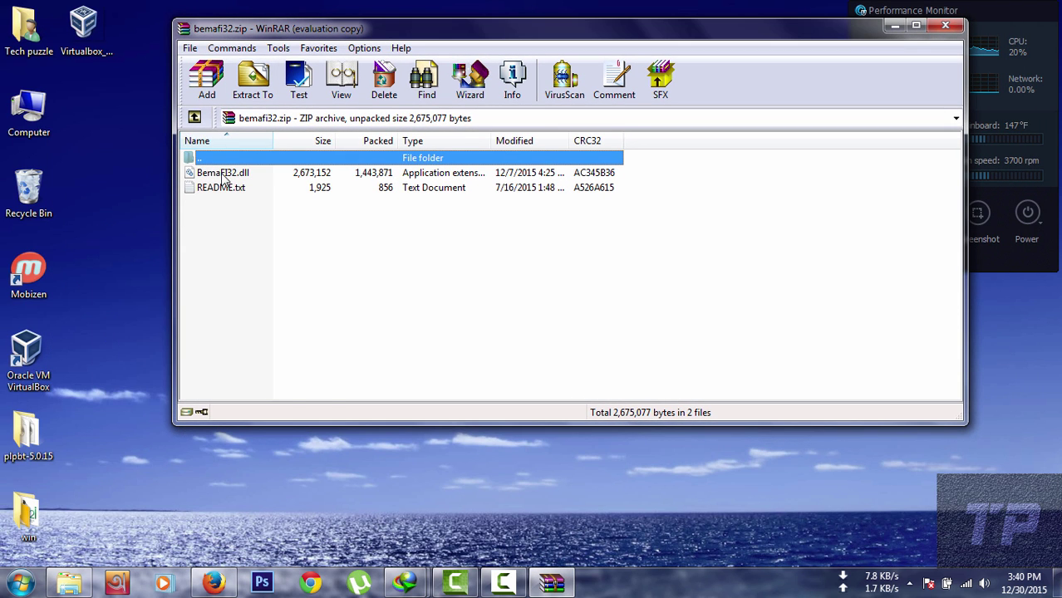
{"action": "left_click_drag", "start_coordinate": [215, 174], "coordinate": [152, 283]}
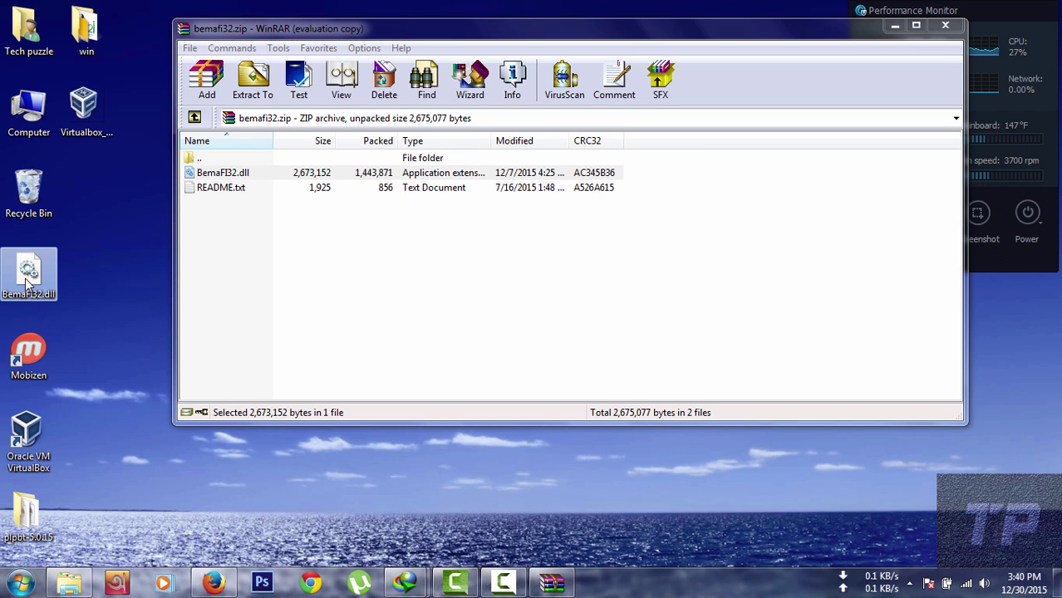
{"action": "mouse_move", "coordinate": [27, 284]}
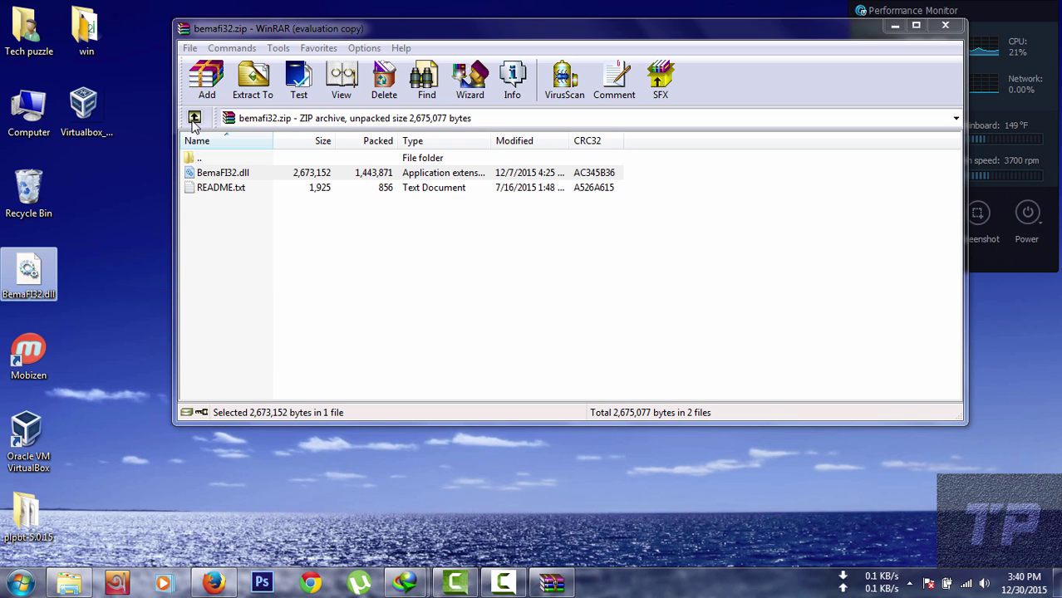
- Close the bemafi32.zip archive and decline the Internet Download Manager offer of help with Firefox integration
{"action": "left_click", "coordinate": [765, 100]}
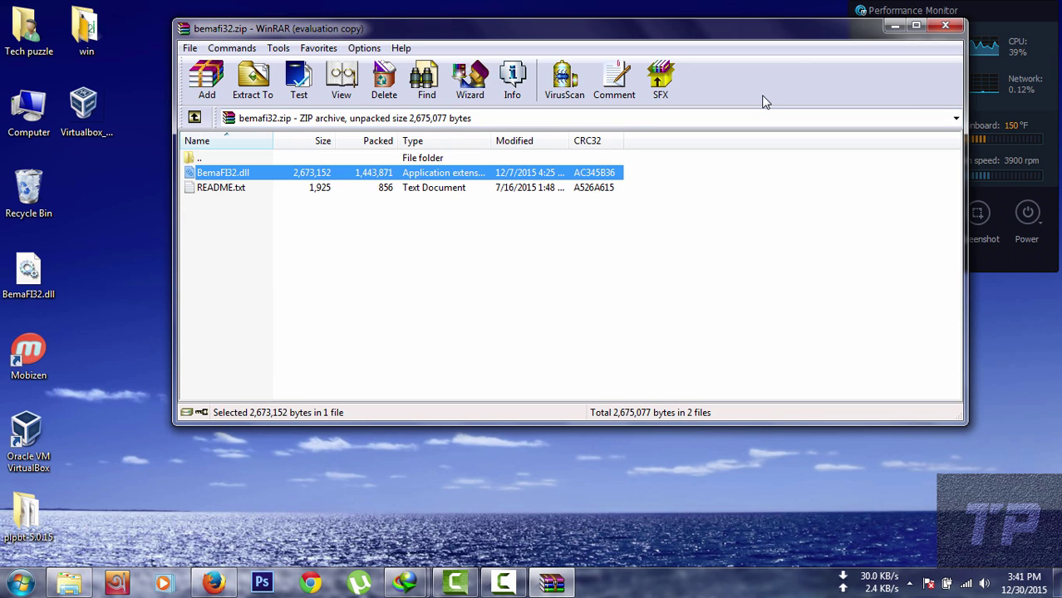
{"action": "left_click", "coordinate": [945, 27]}
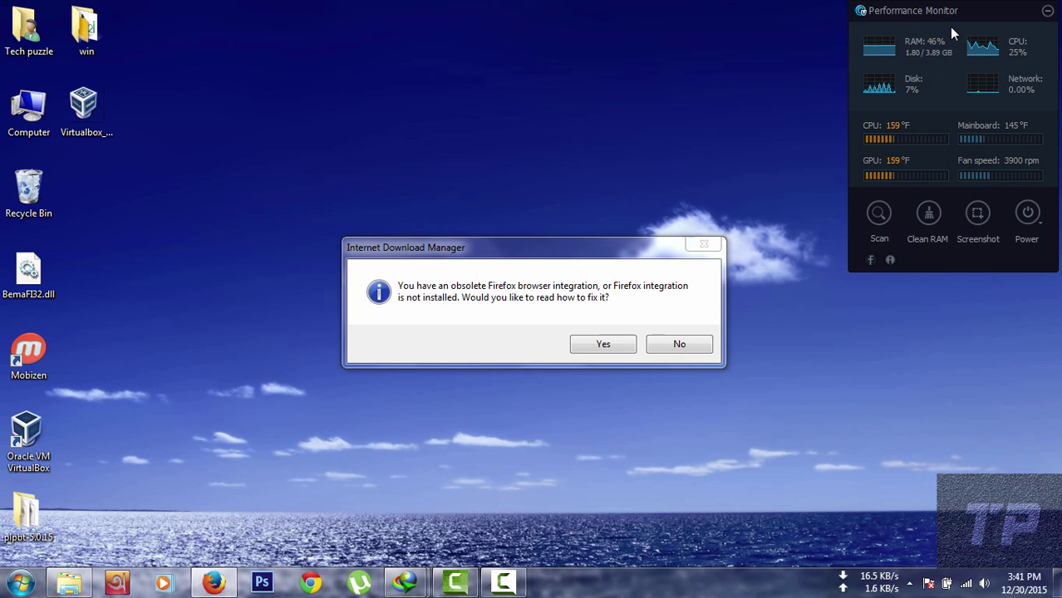
{"action": "left_click", "coordinate": [687, 348]}
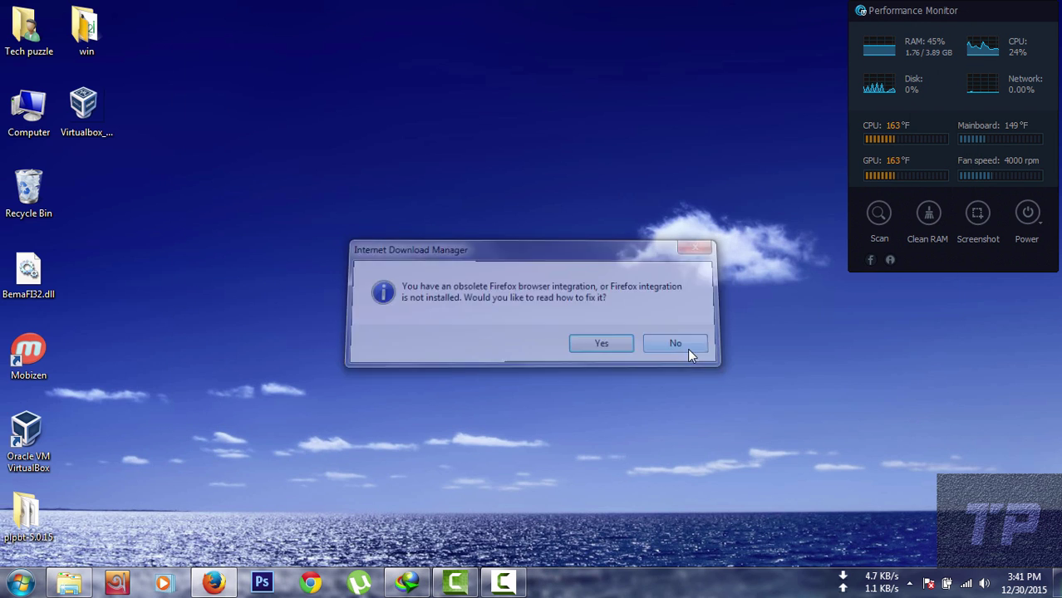
- Return to Firefox, open the DLL-files Fixer page and download the trial version installer, dffsetup.exe
{"action": "left_click", "coordinate": [221, 586]}
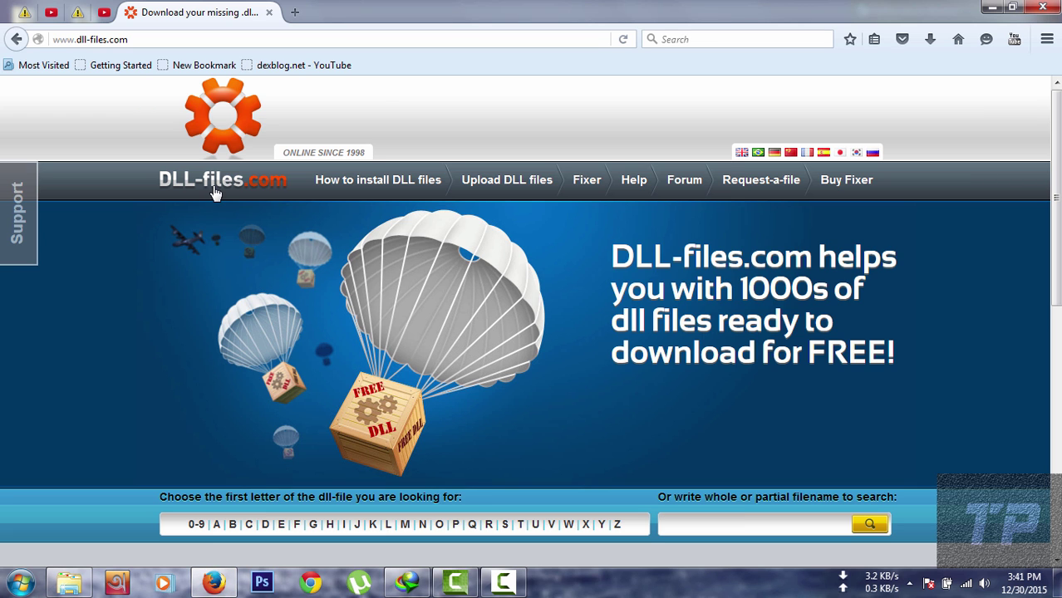
{"action": "scroll", "coordinate": [252, 277], "scroll_direction": "down", "scroll_amount": 5}
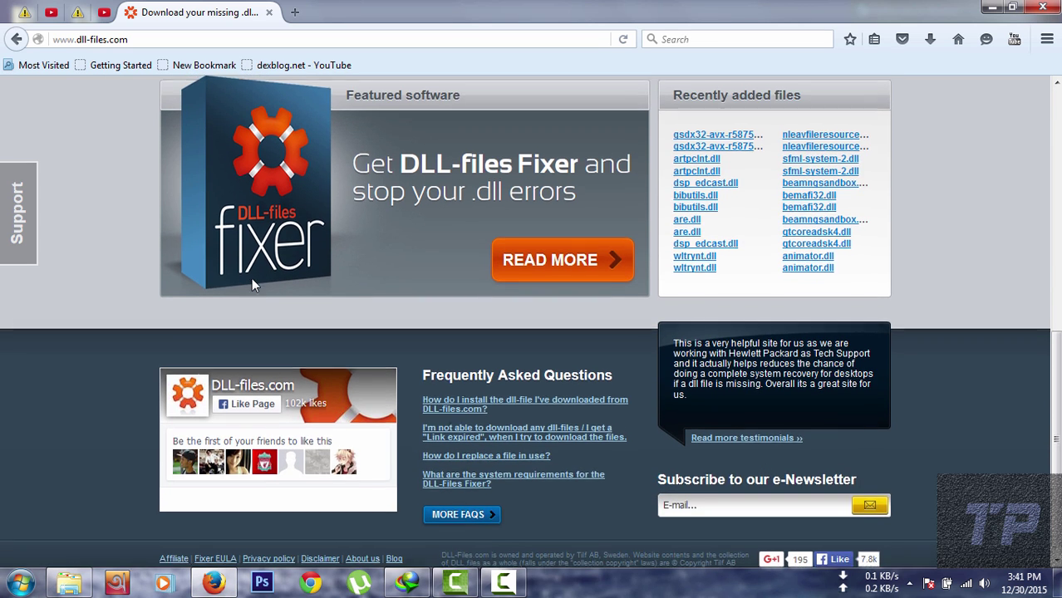
{"action": "left_click", "coordinate": [545, 249]}
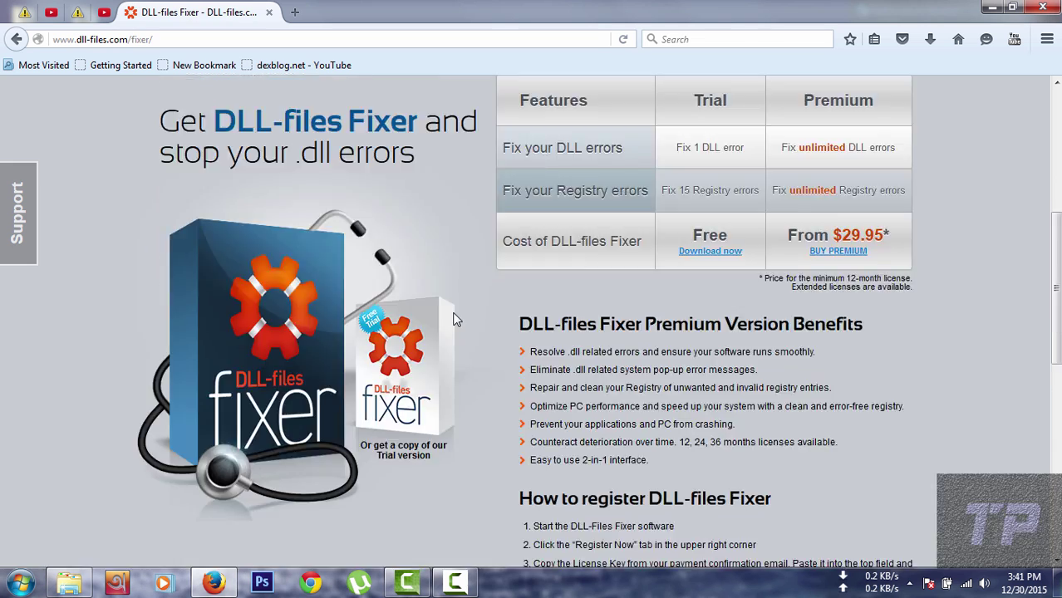
{"action": "scroll", "coordinate": [452, 312], "scroll_direction": "down", "scroll_amount": 10}
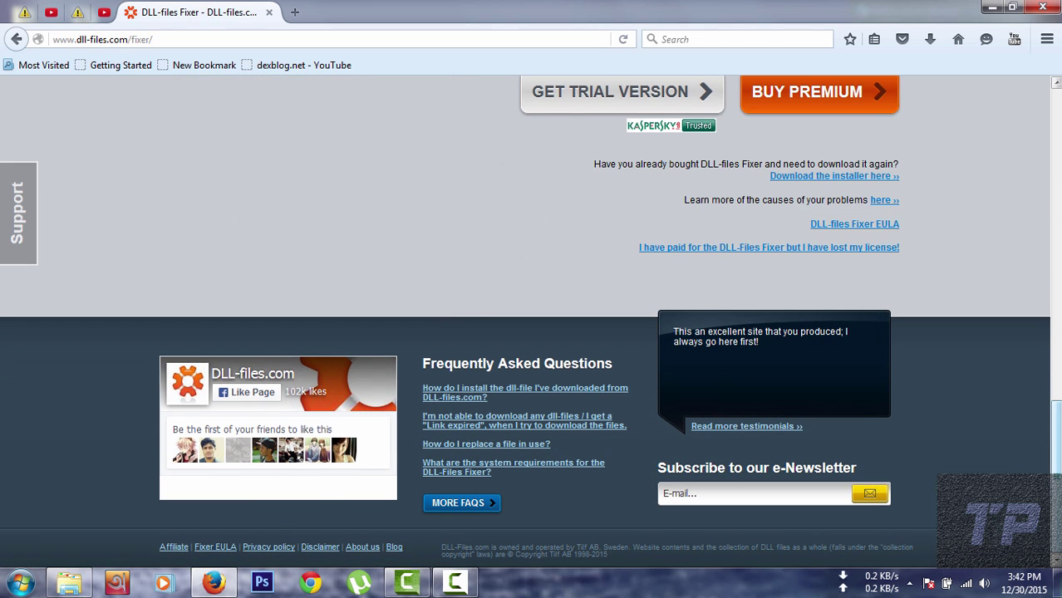
{"action": "scroll", "coordinate": [494, 136], "scroll_direction": "up", "scroll_amount": 2}
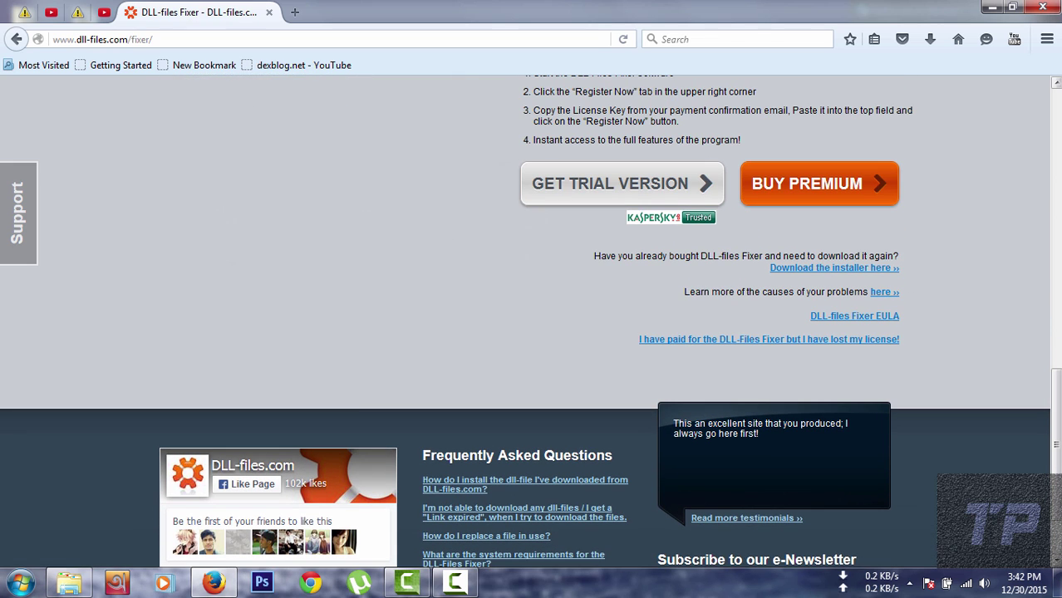
{"action": "left_click", "coordinate": [596, 186]}
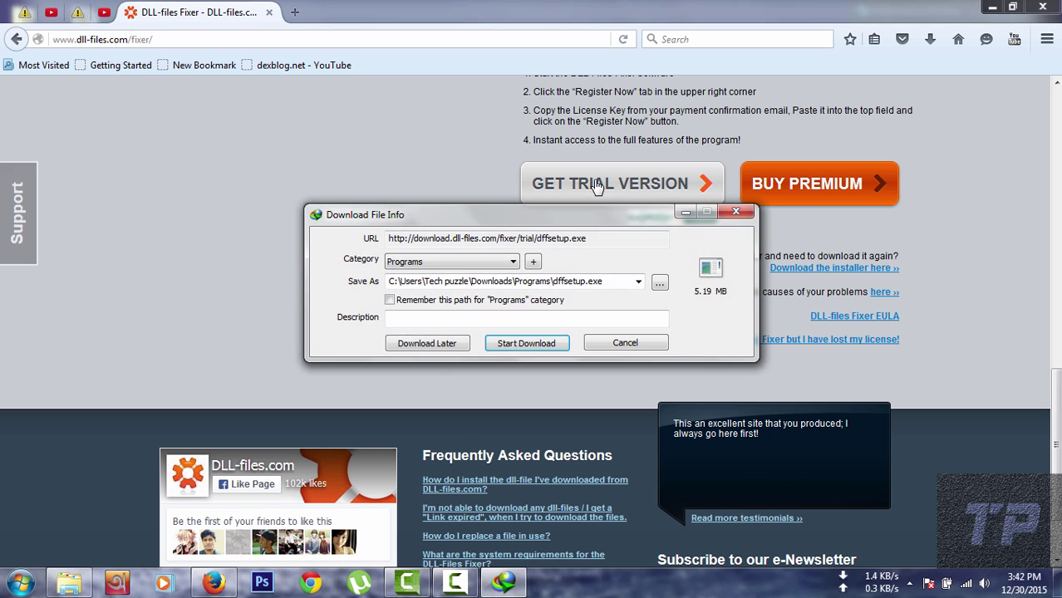
{"action": "left_click", "coordinate": [513, 340]}
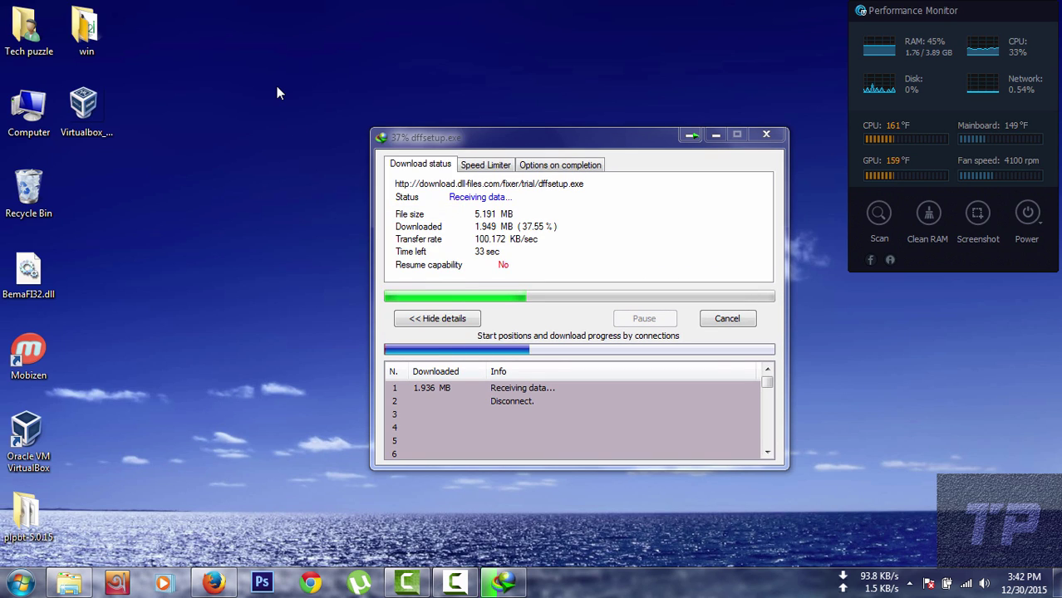
{"action": "right_click", "coordinate": [277, 85]}
{"action": "left_click", "coordinate": [316, 131]}
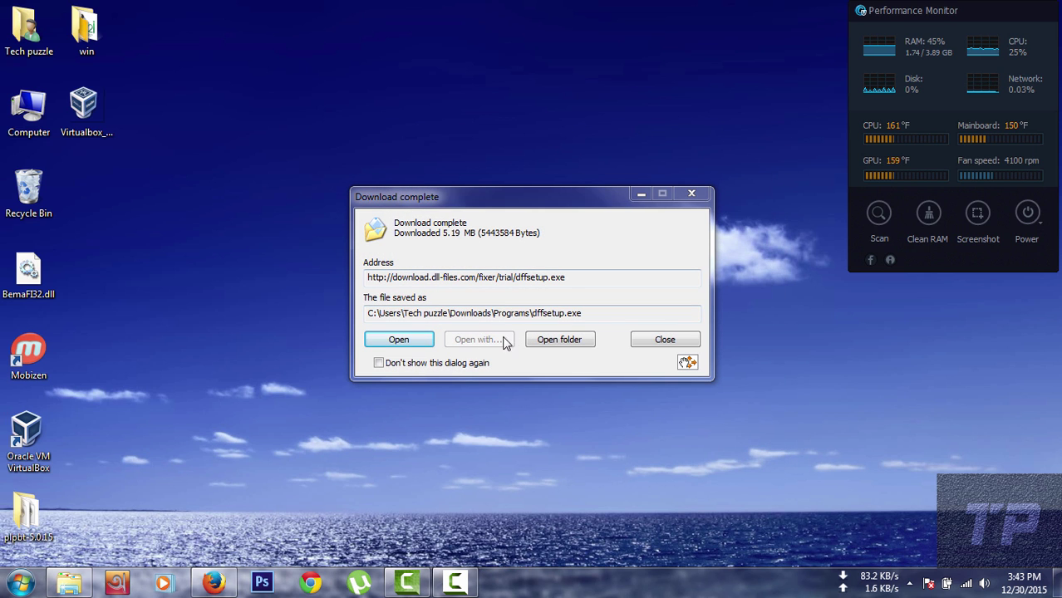
- Run dffsetup from its download folder and install Dll-Files Fixer with desktop and Quick Launch icons
{"action": "left_click", "coordinate": [559, 340]}
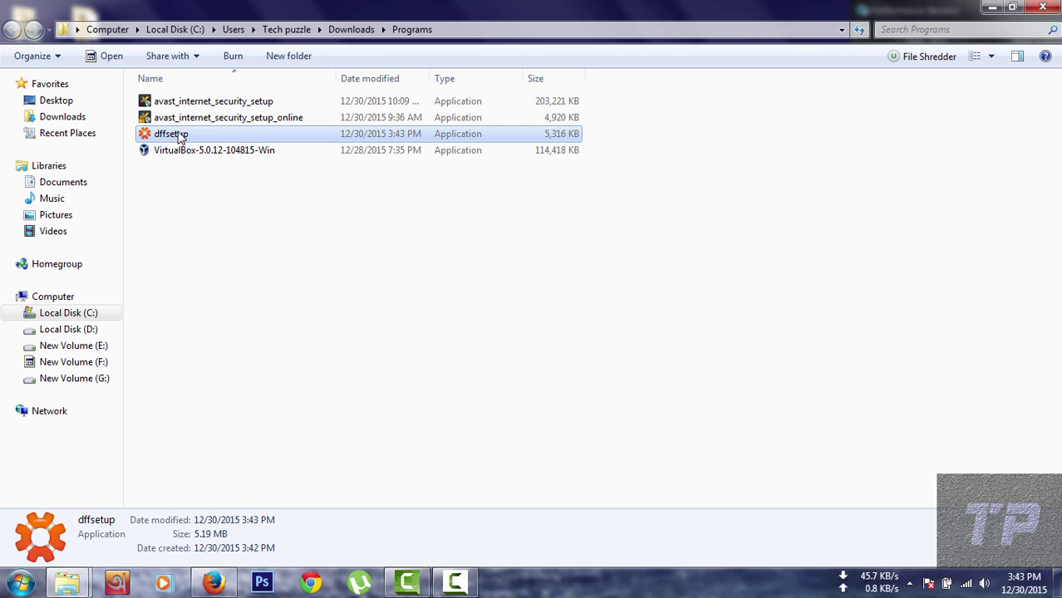
{"action": "double_click", "coordinate": [179, 136]}
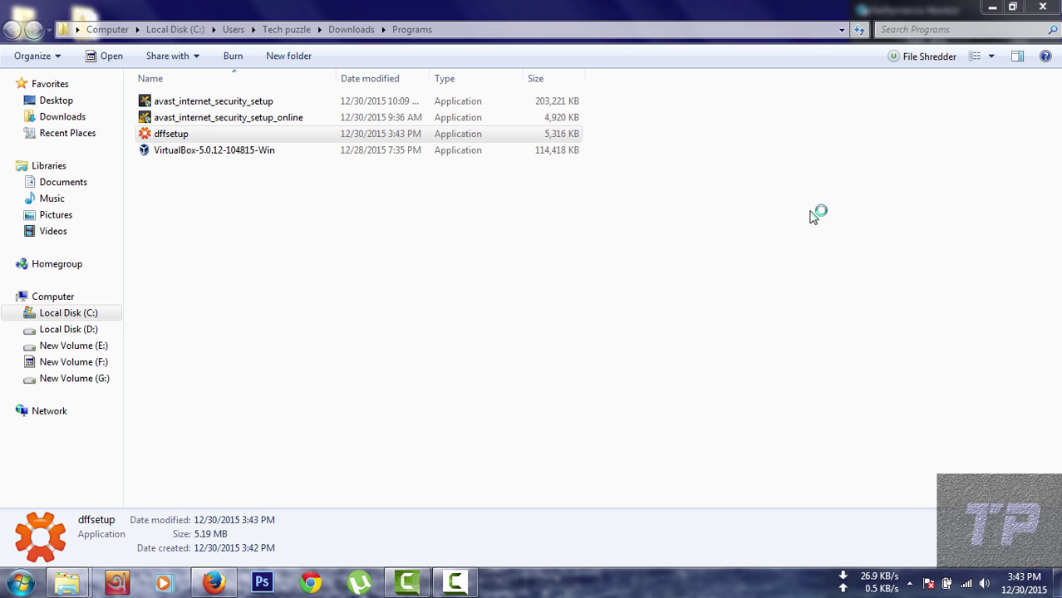
{"action": "left_click", "coordinate": [992, 7]}
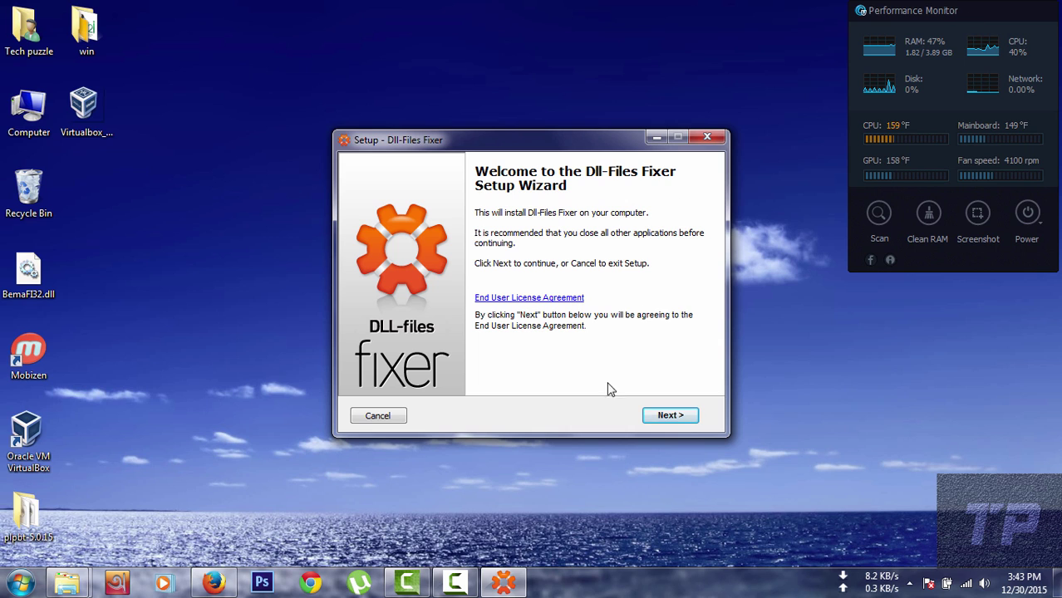
{"action": "left_click", "coordinate": [664, 418]}
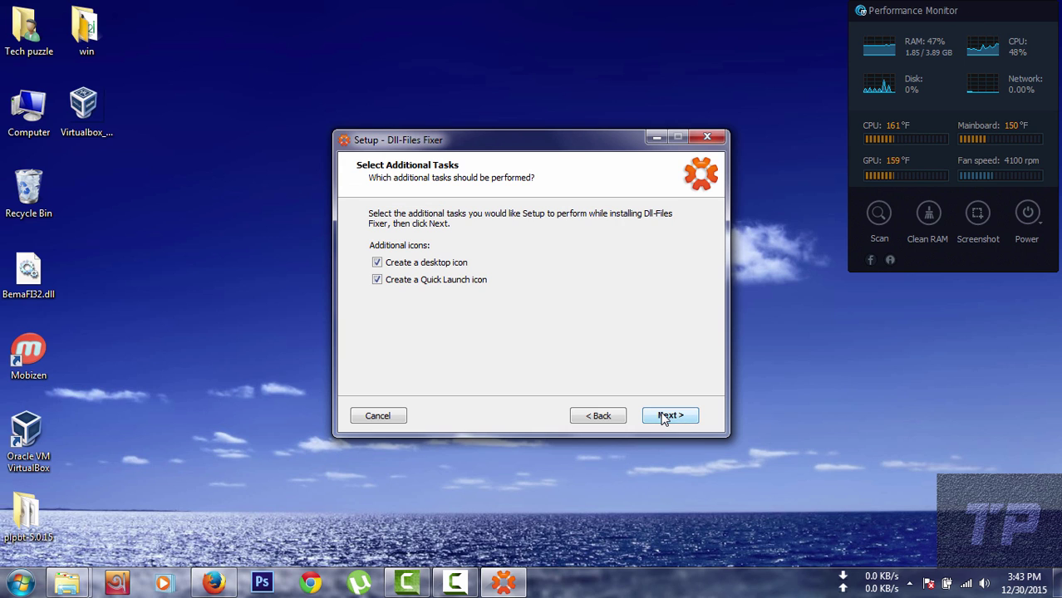
{"action": "left_click", "coordinate": [670, 416]}
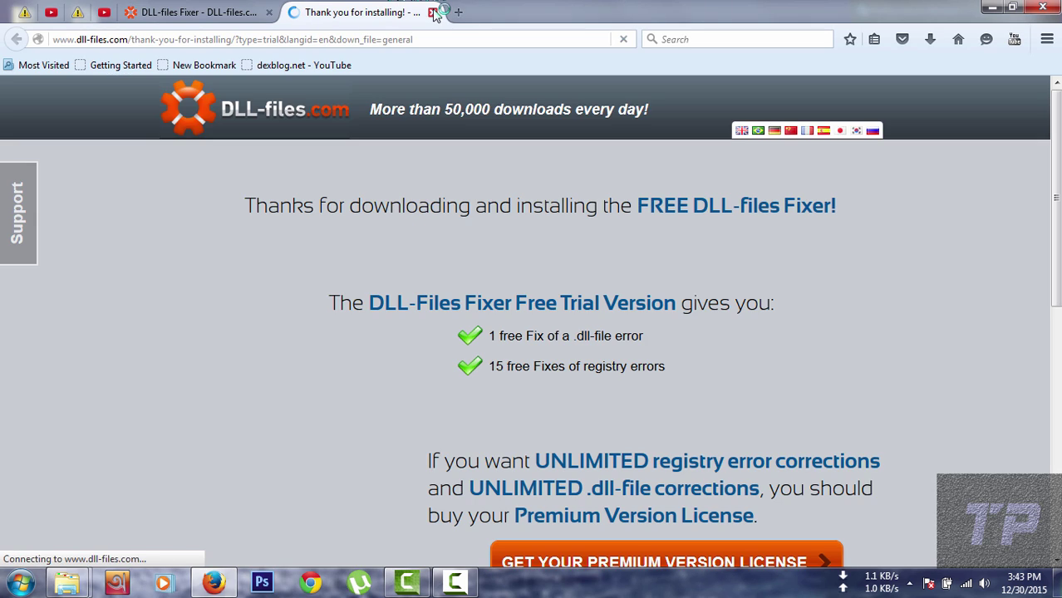
- Close the installation thank-you page and minimize Firefox to return to the desktop
{"action": "left_click", "coordinate": [433, 12]}
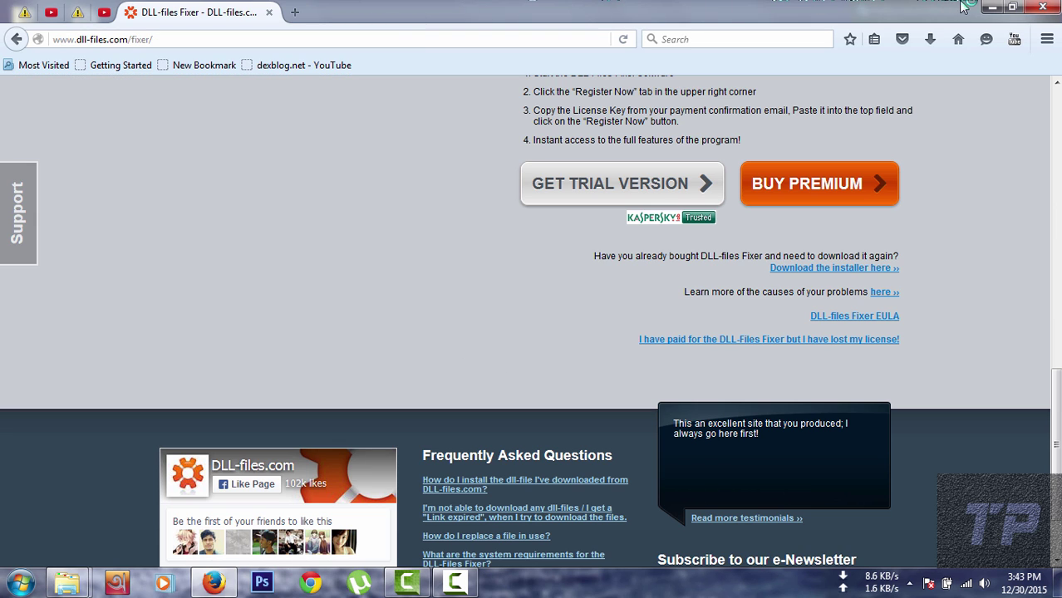
{"action": "left_click", "coordinate": [992, 7]}
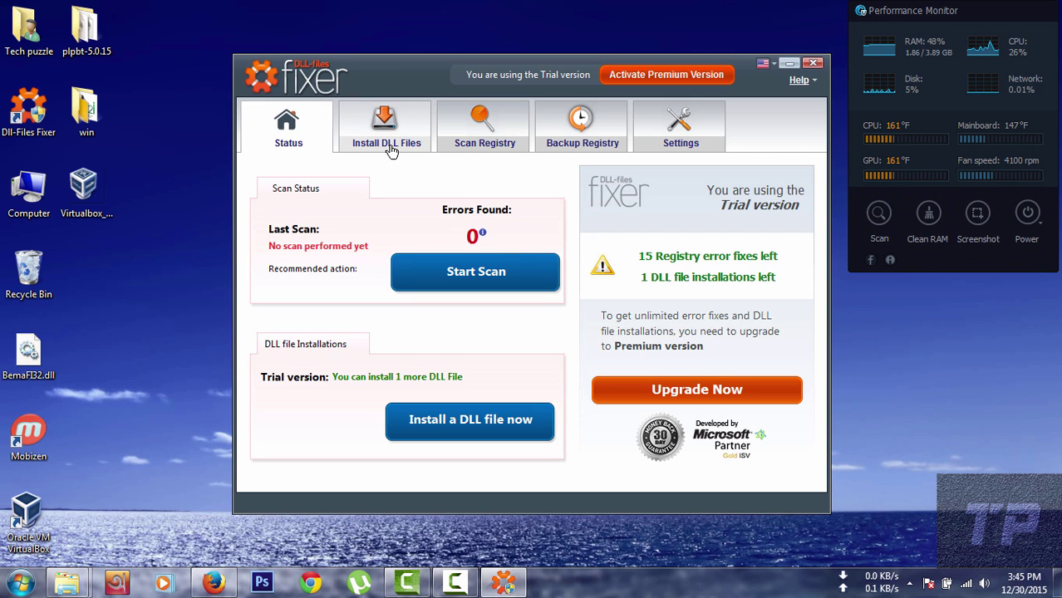
- Search DLL-Files.com for bemafi32 from the DLL installation section of DLL-files Fixer
{"action": "left_click", "coordinate": [384, 133]}
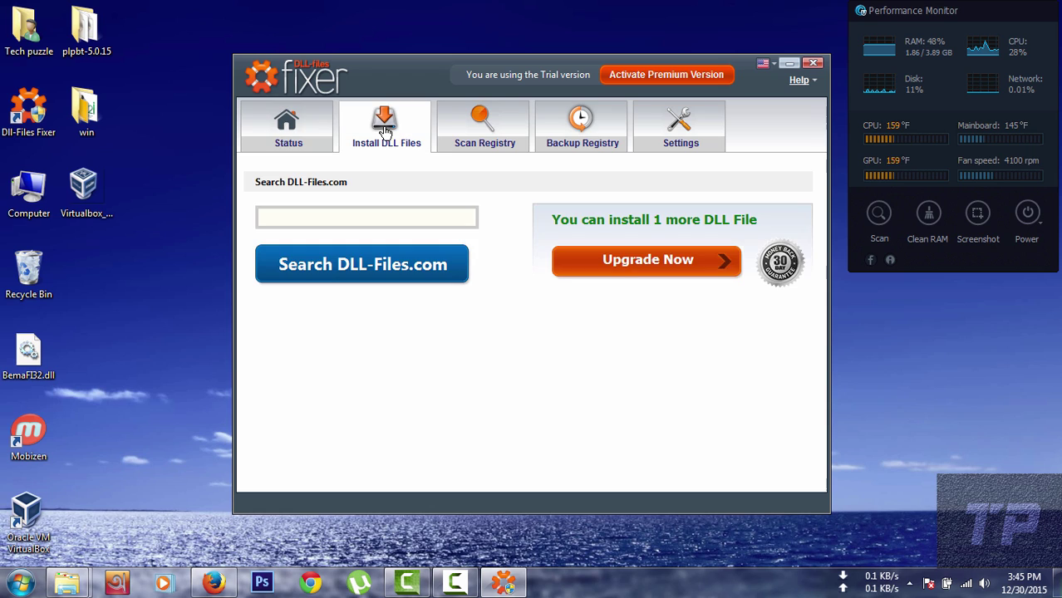
{"action": "left_click", "coordinate": [329, 218]}
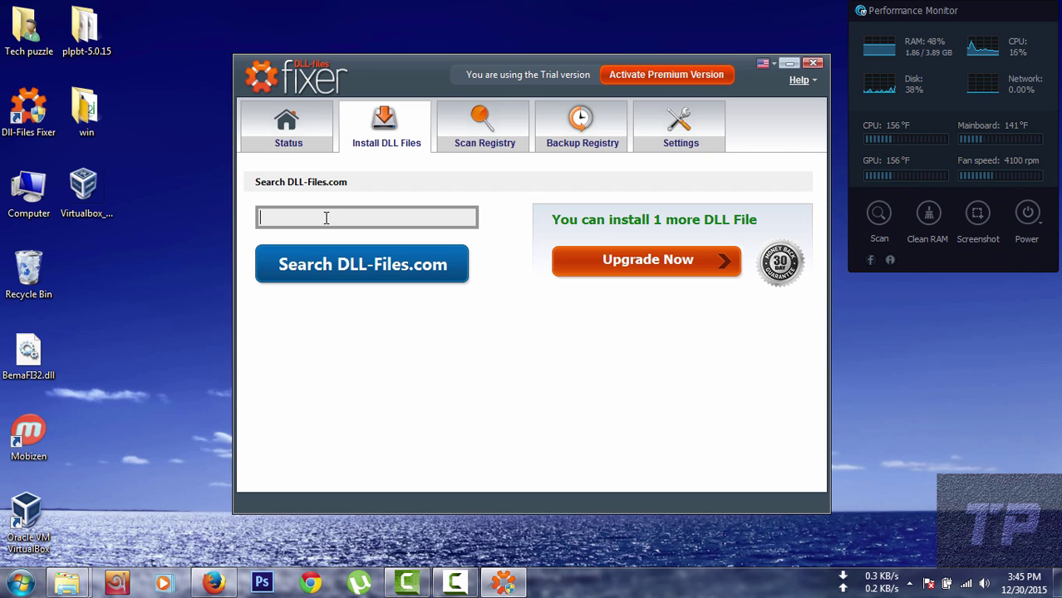
{"action": "type", "text": "bema"}
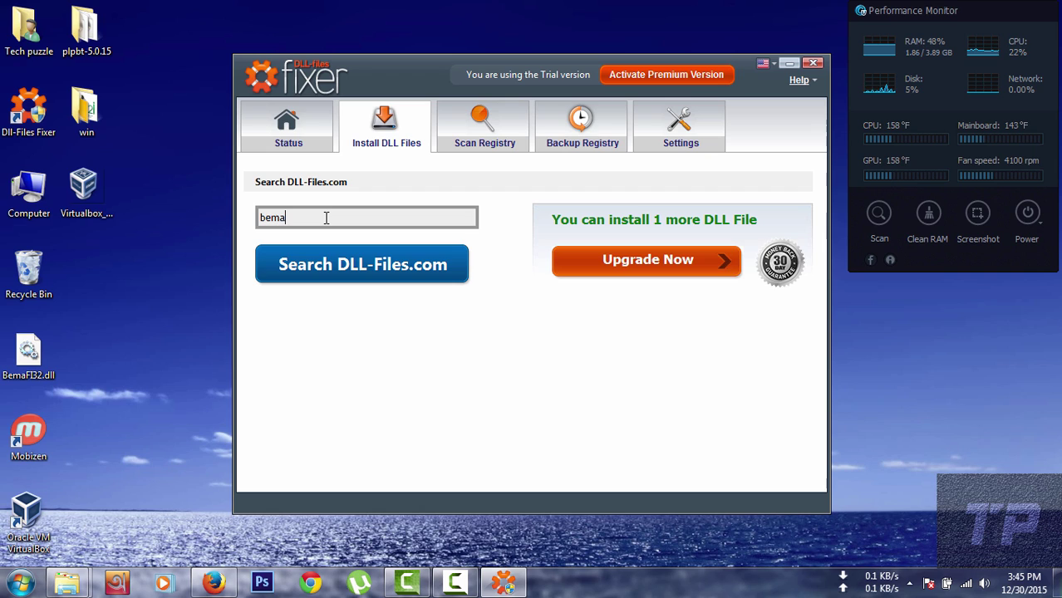
{"action": "type", "text": "fi32"}
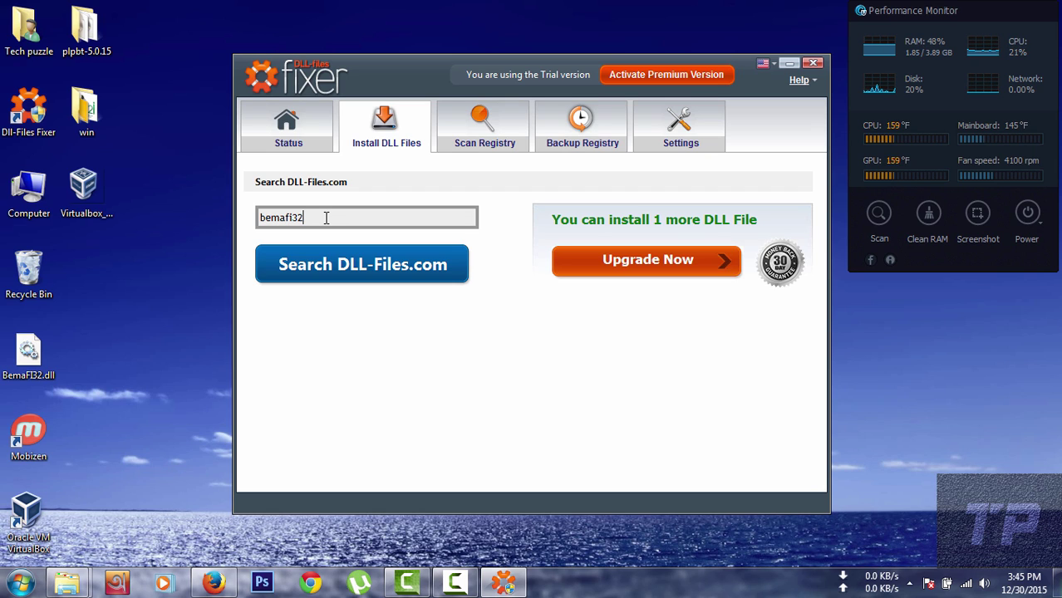
{"action": "key", "text": "Return"}
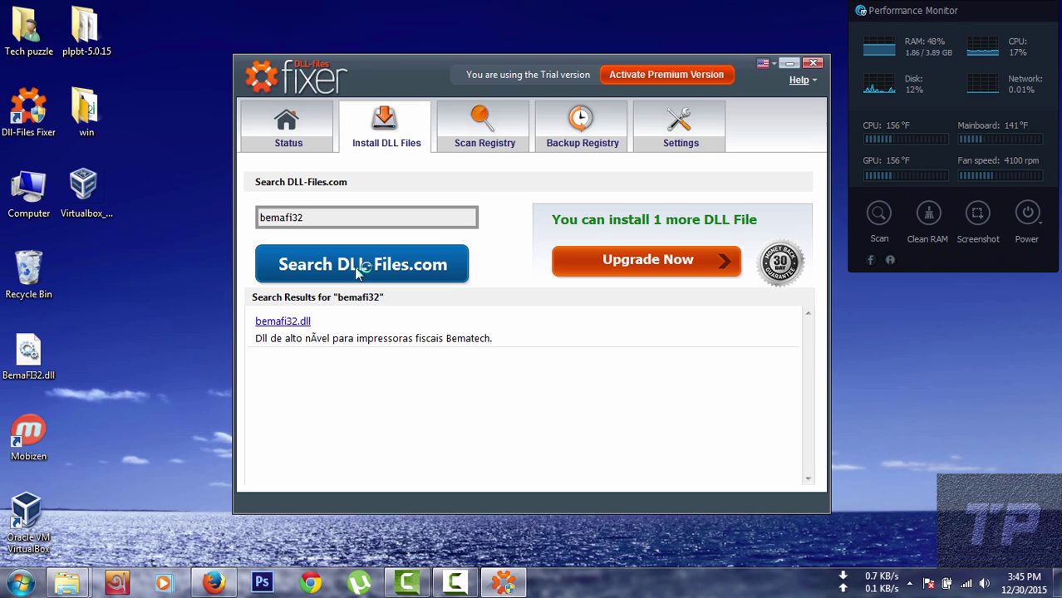
- Open the bemafi32.dll result, show its advanced installation options and select version 7.0.0.0 to install
{"action": "left_click", "coordinate": [299, 324]}
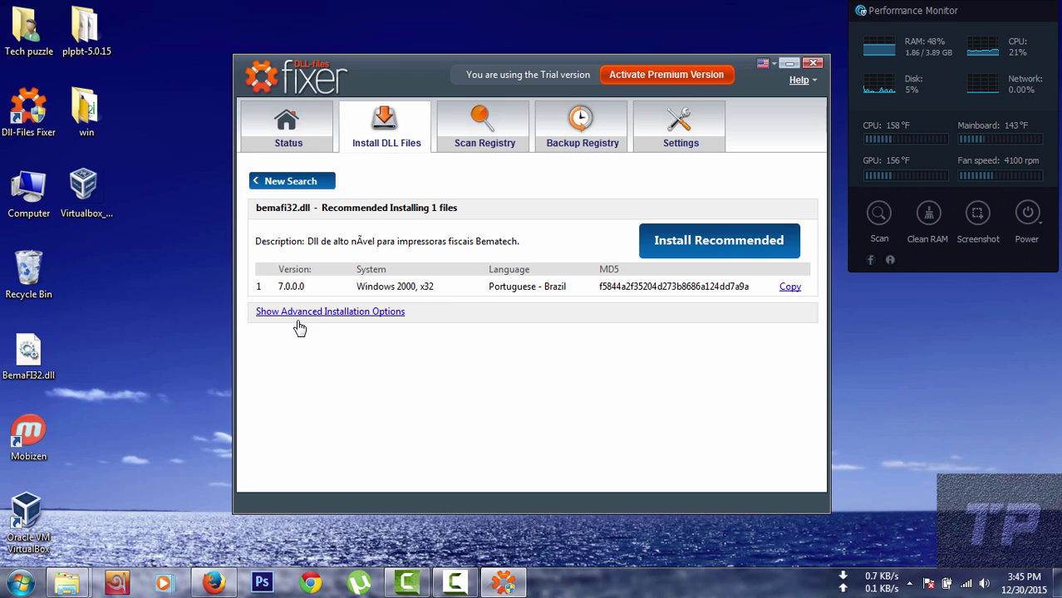
{"action": "left_click", "coordinate": [331, 313]}
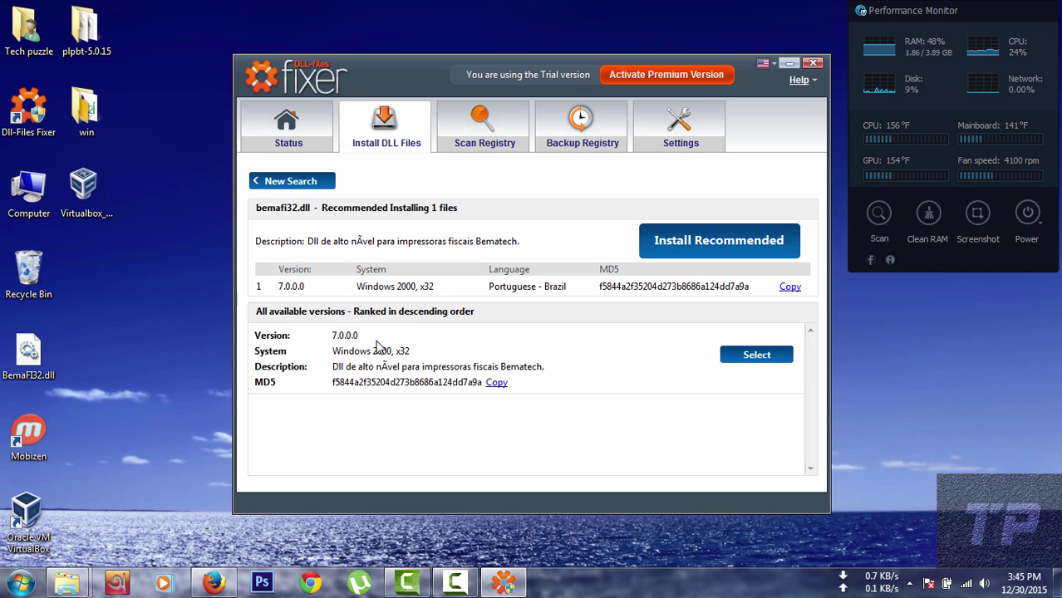
{"action": "left_click", "coordinate": [766, 355]}
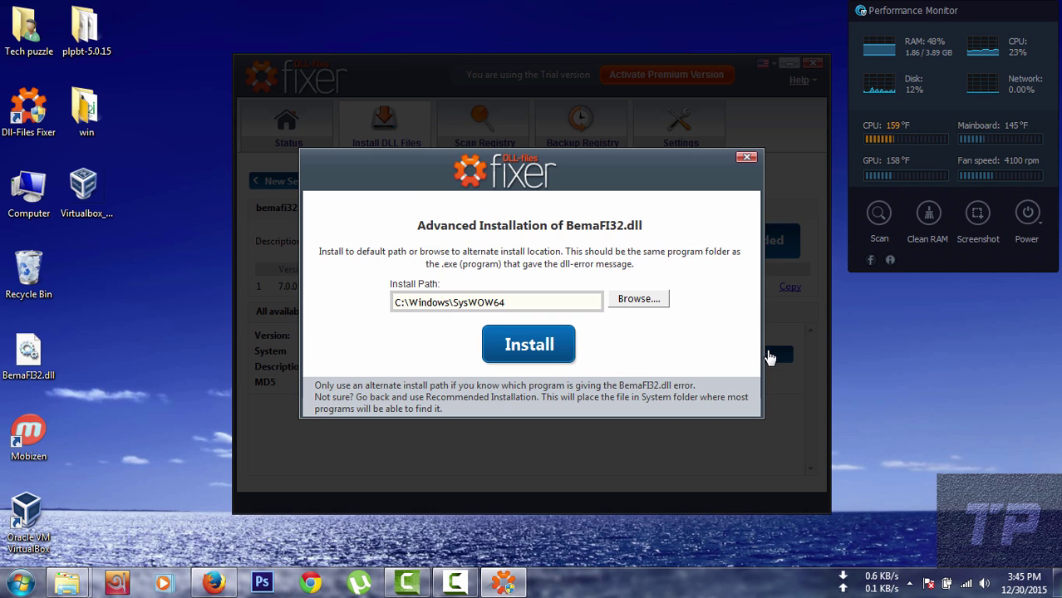